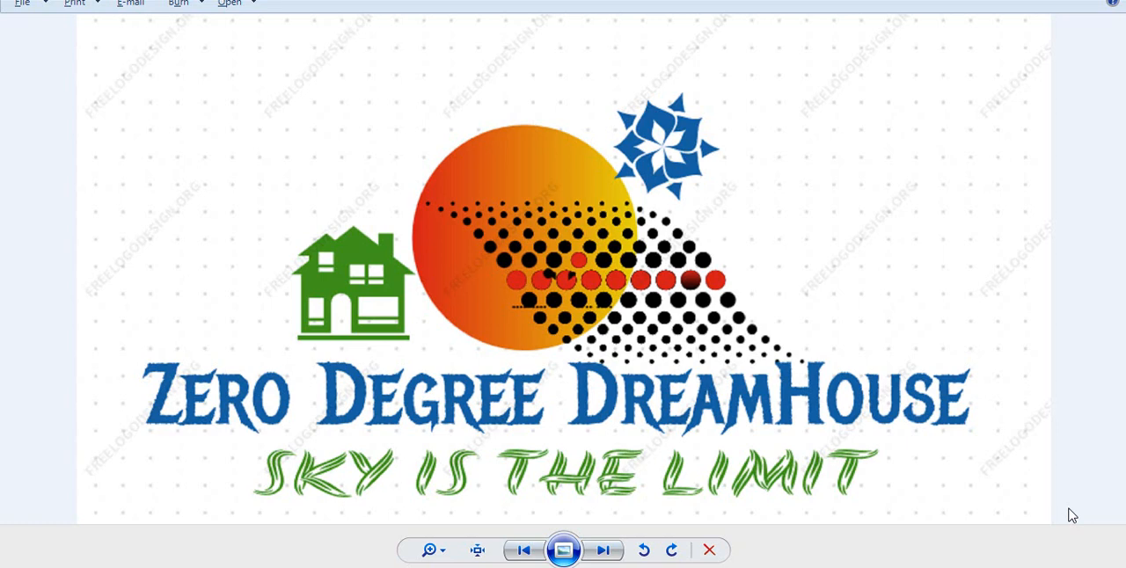
pyautogui.click(573, 550)
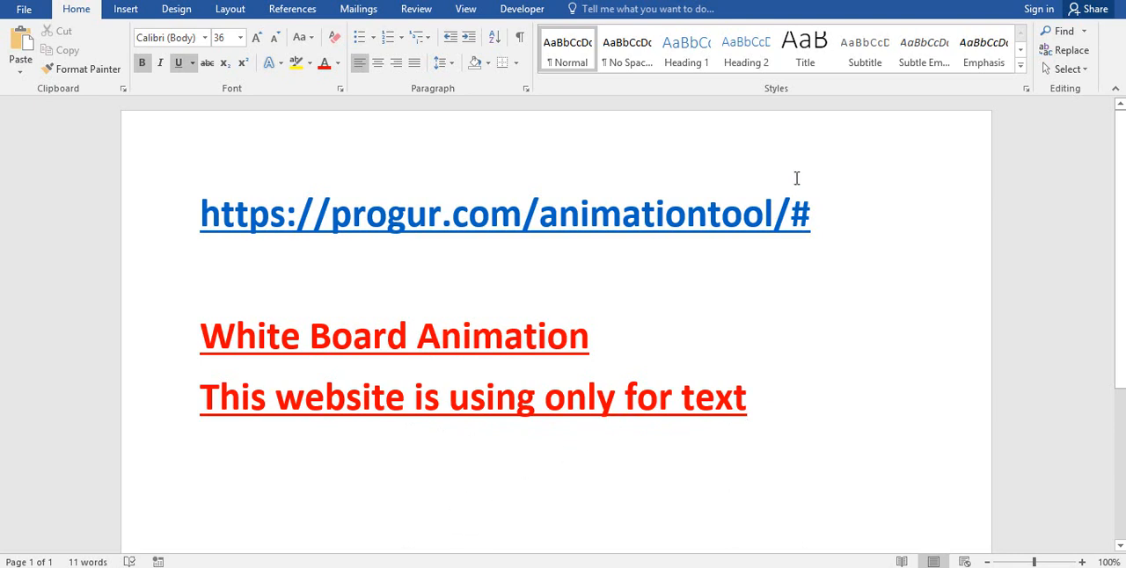
pyautogui.moveTo(825, 216); pyautogui.dragTo(141, 206)
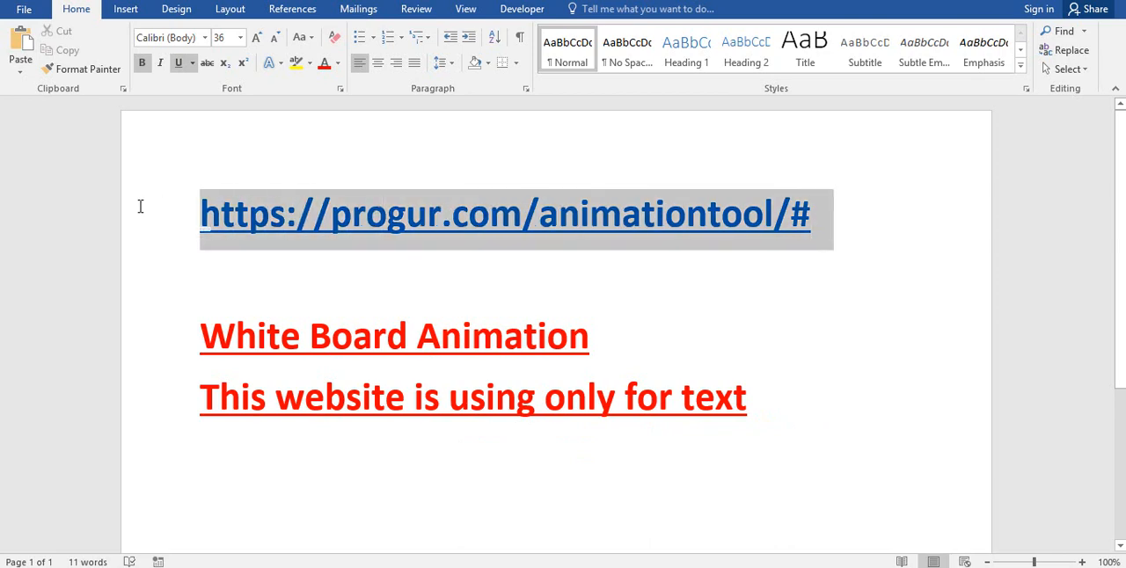
pyautogui.rightClick(351, 225)
pyautogui.click(392, 255)
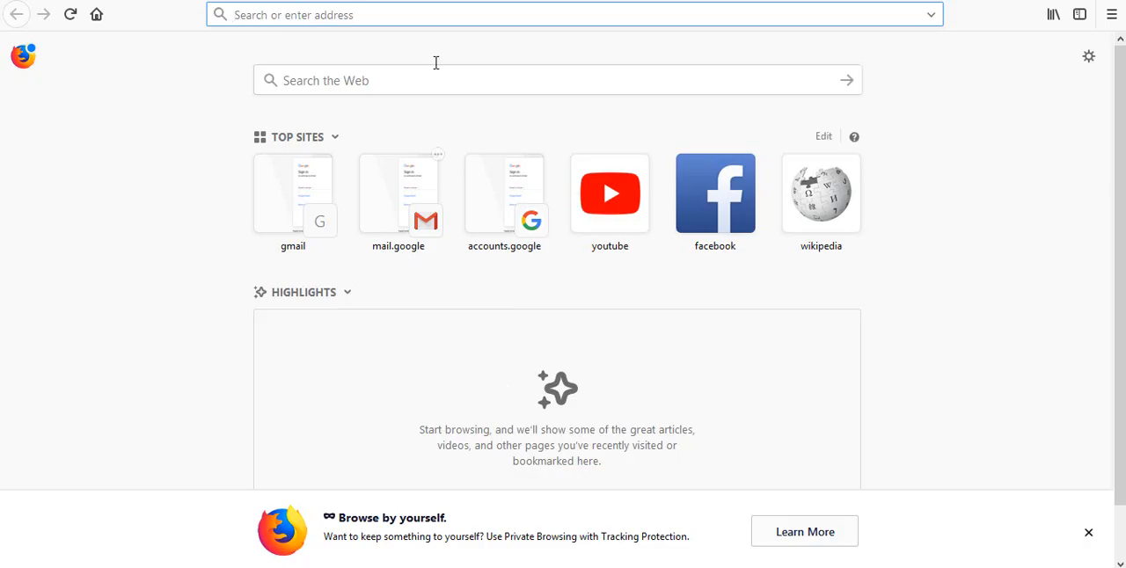
pyautogui.rightClick(436, 15)
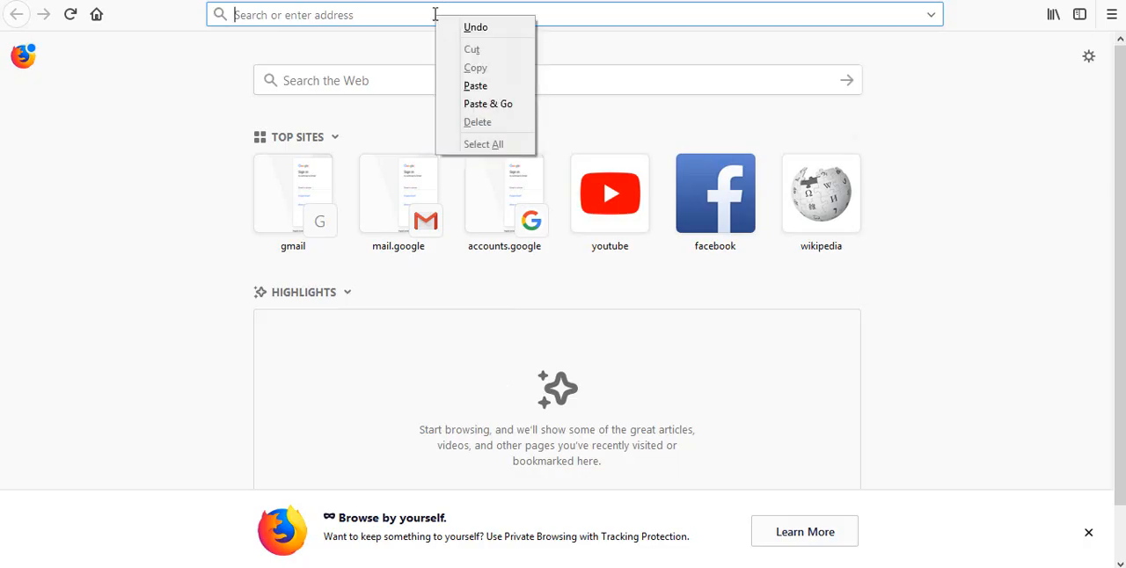
pyautogui.click(477, 107)
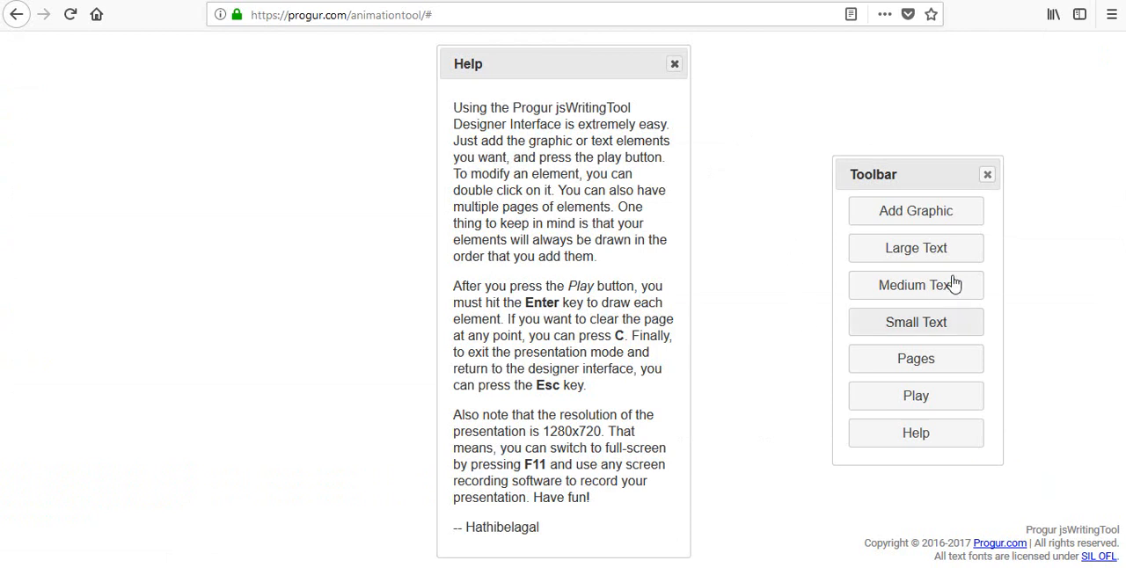
# - Close the help text and add a large text element reading "Zero Degree DreamHouse"
pyautogui.click(673, 67)
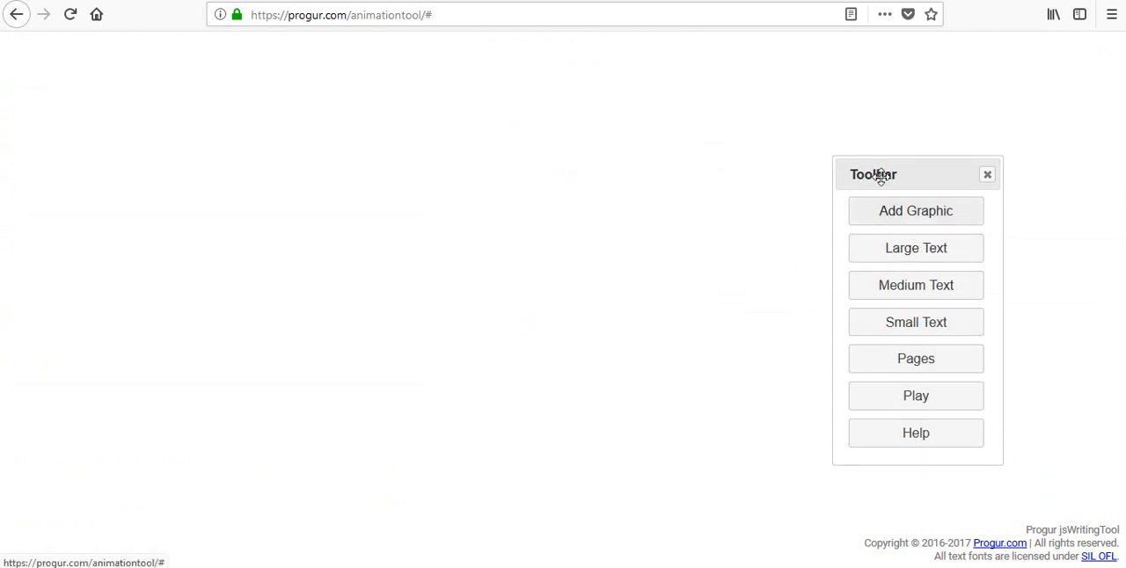
pyautogui.moveTo(875, 172); pyautogui.dragTo(879, 148)
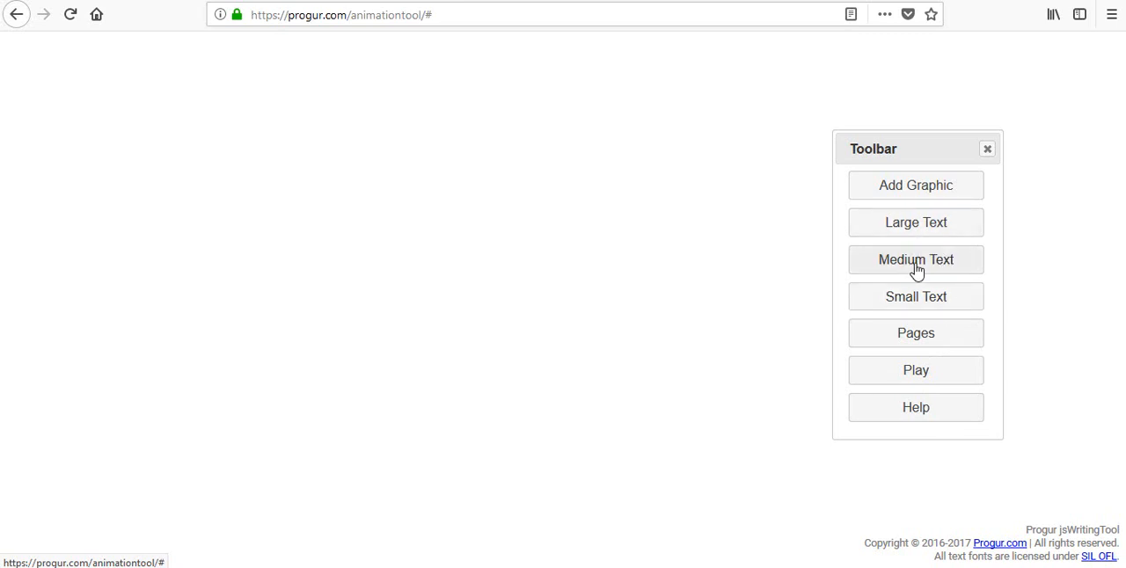
pyautogui.click(922, 232)
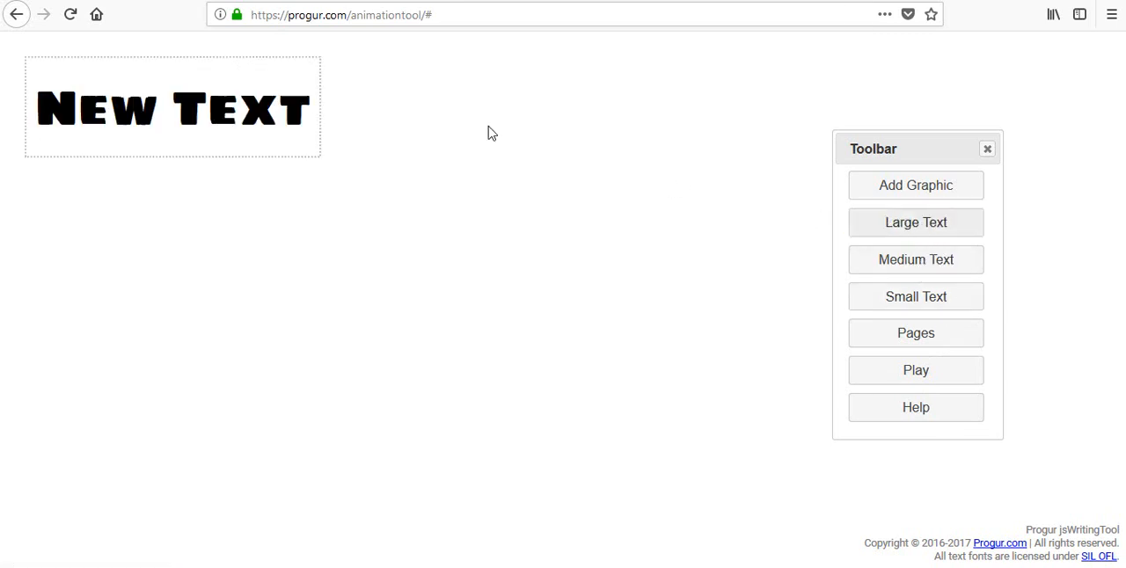
pyautogui.click(242, 122)
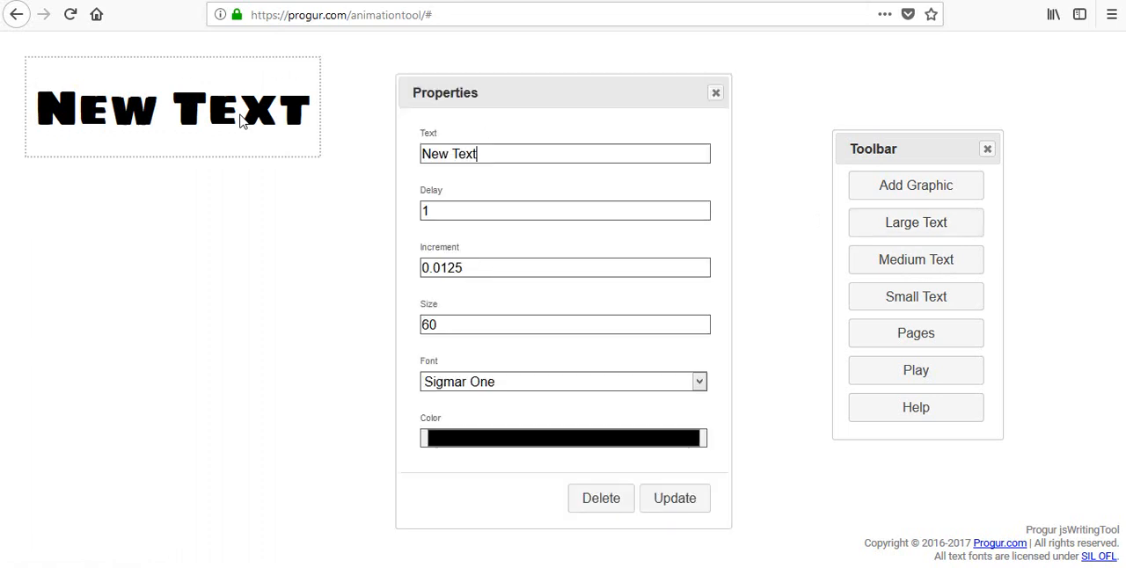
pyautogui.moveTo(496, 157); pyautogui.dragTo(369, 158)
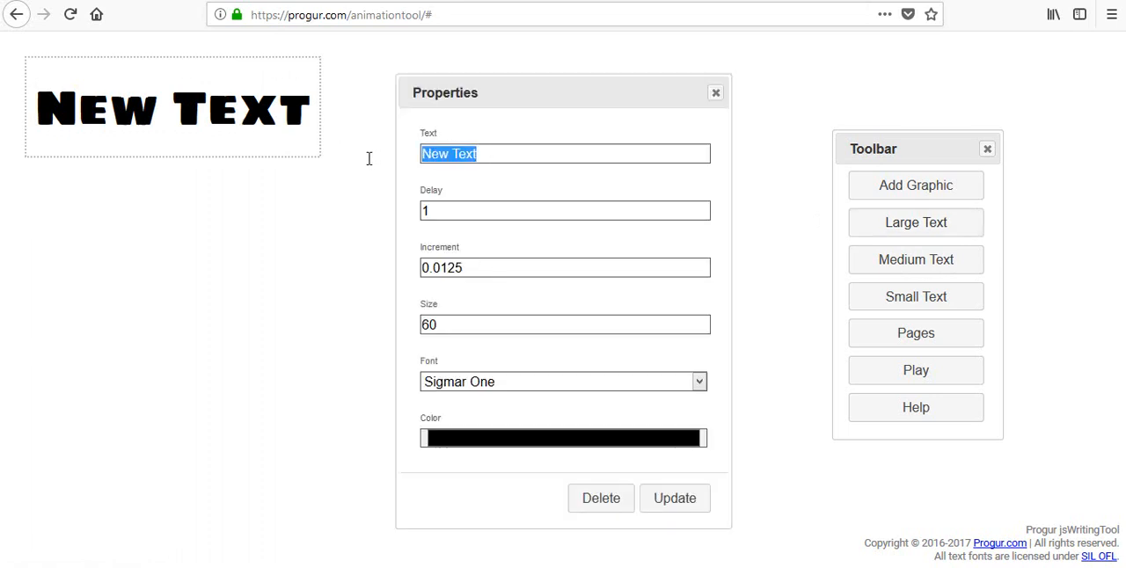
pyautogui.press('BackSpace')
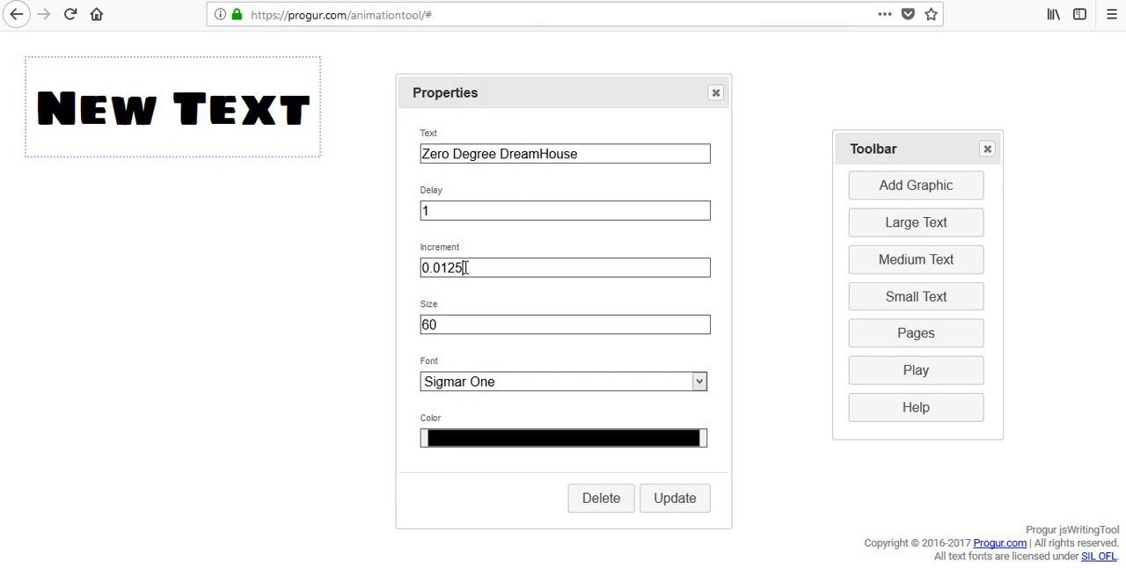
# - Set the headline's increment to 0.5 and its colour to red, and apply the changes
pyautogui.moveTo(466, 269); pyautogui.dragTo(444, 270)
pyautogui.write('5')
pyautogui.click(527, 447)
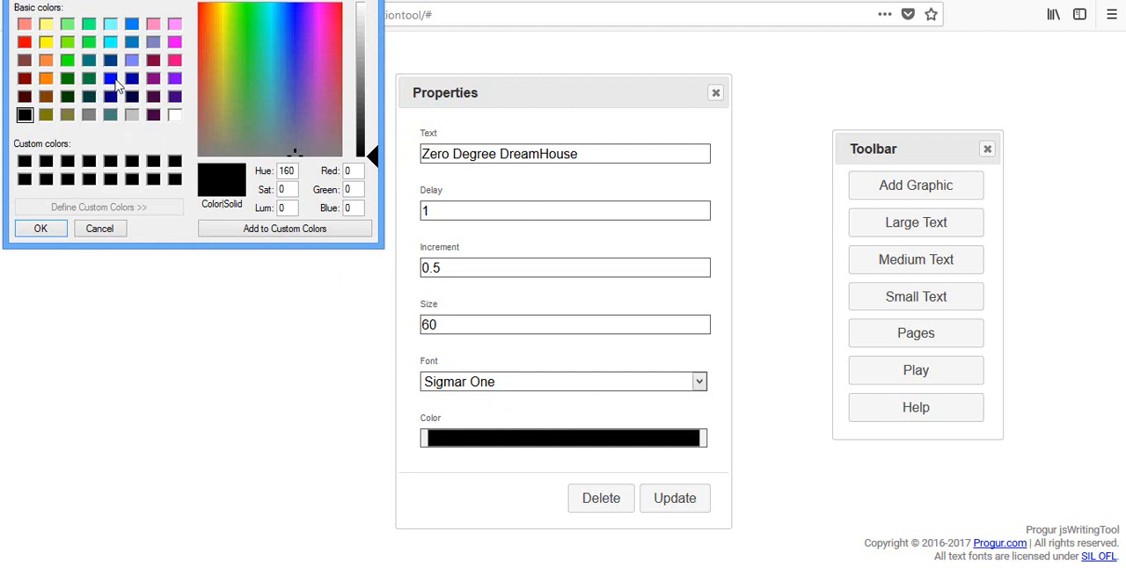
pyautogui.click(25, 42)
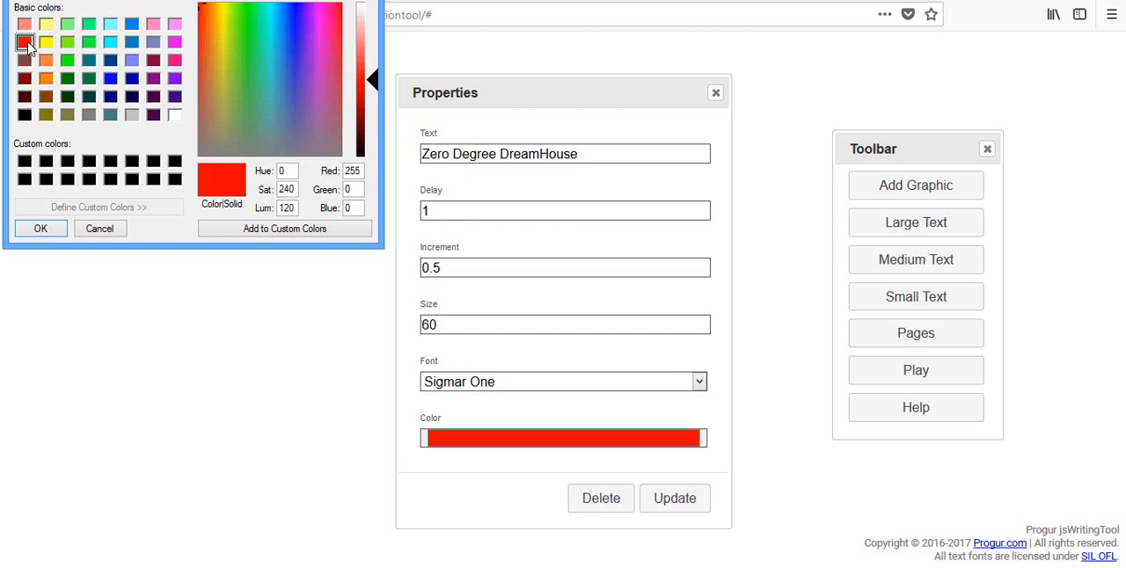
pyautogui.click(677, 507)
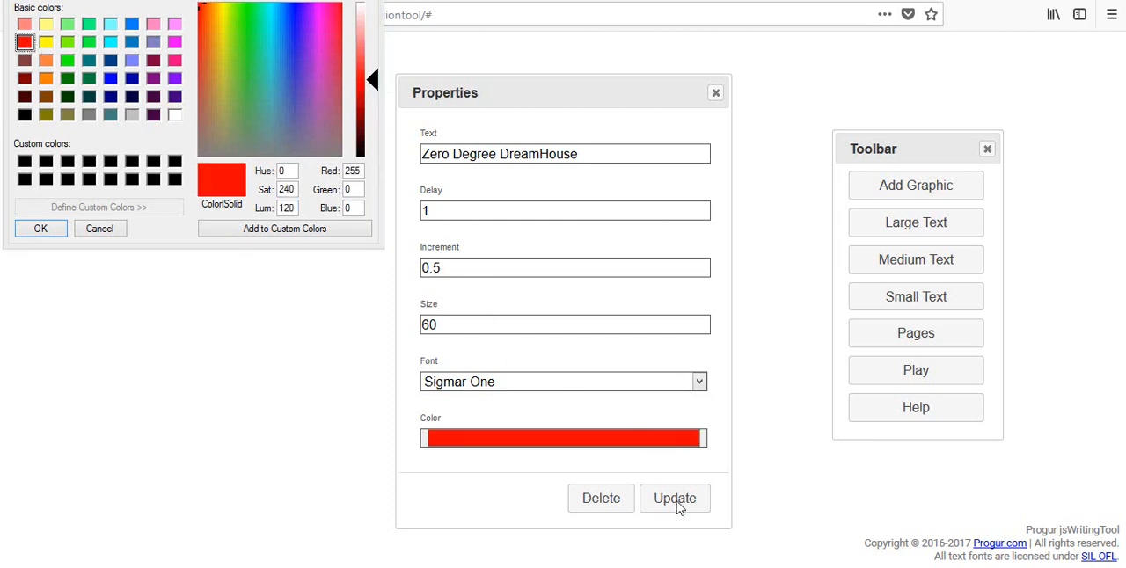
pyautogui.click(41, 231)
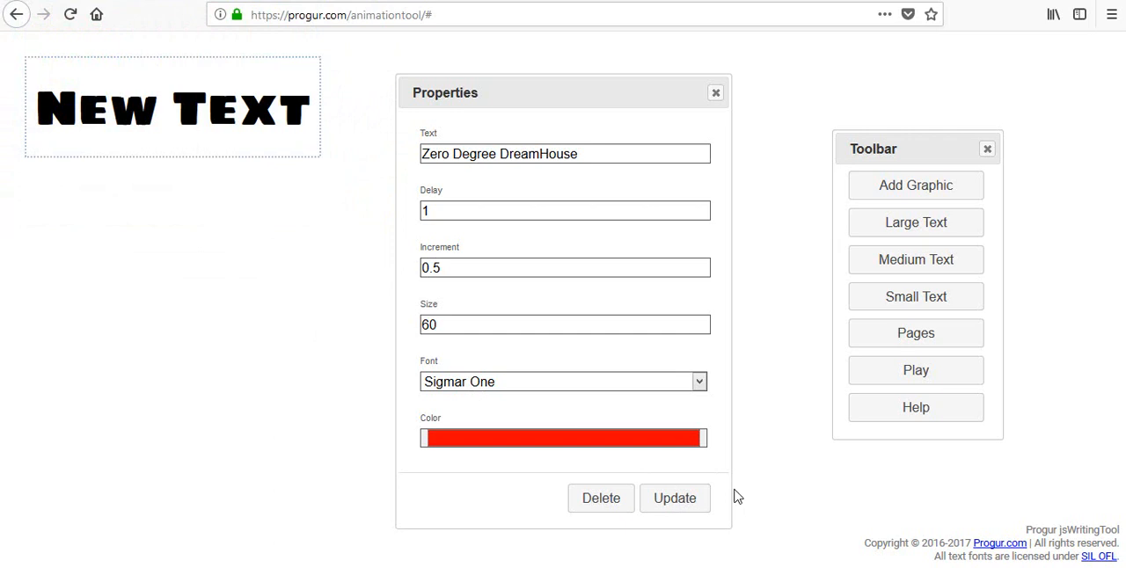
pyautogui.click(673, 505)
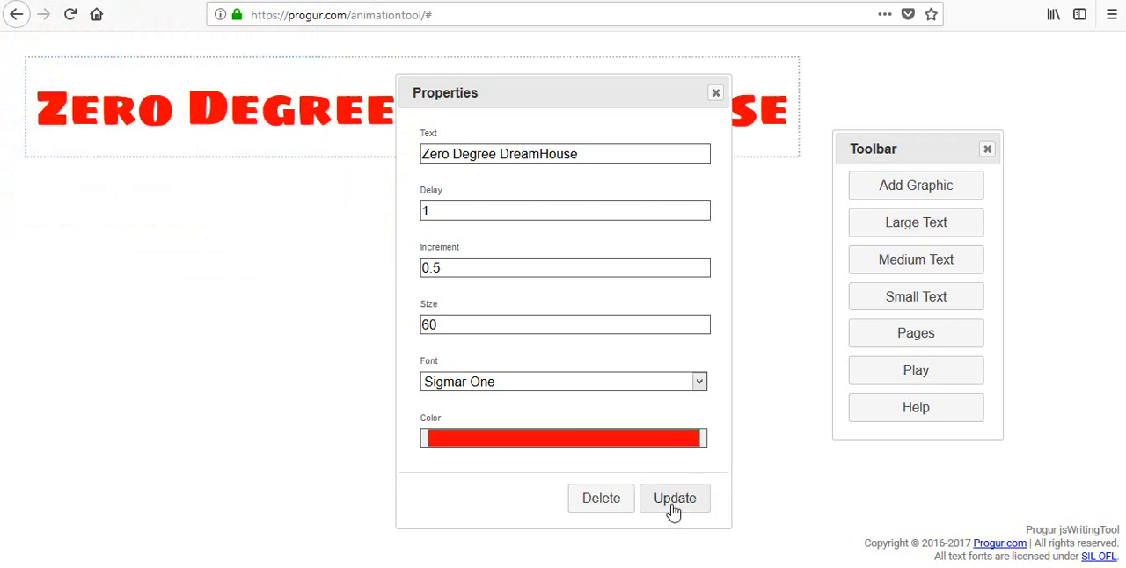
pyautogui.click(714, 95)
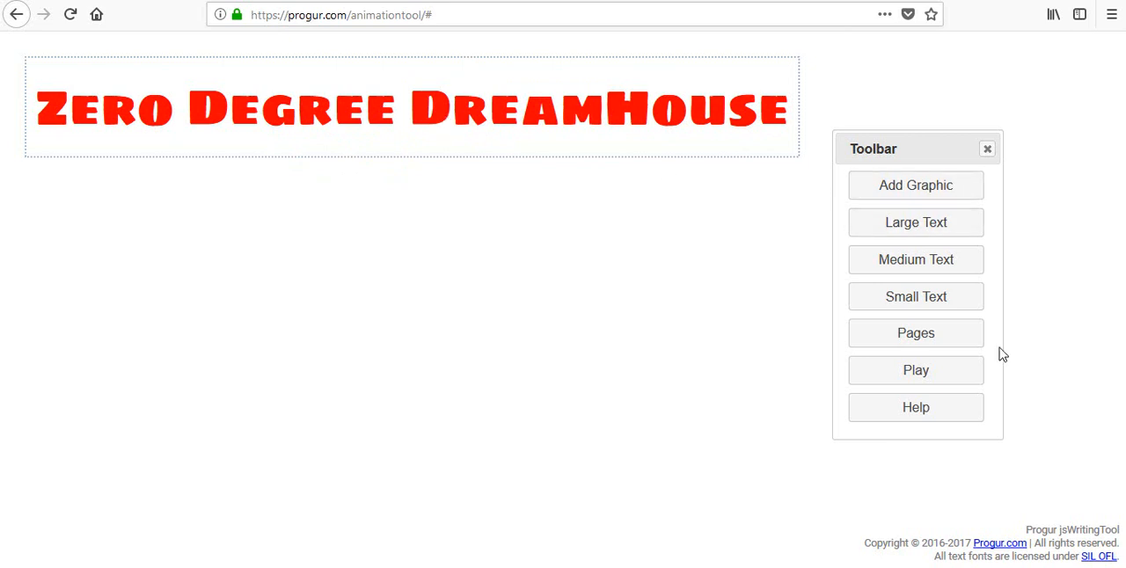
# - Play the headline animation and apply the Sigmar One font to the headline
pyautogui.click(924, 379)
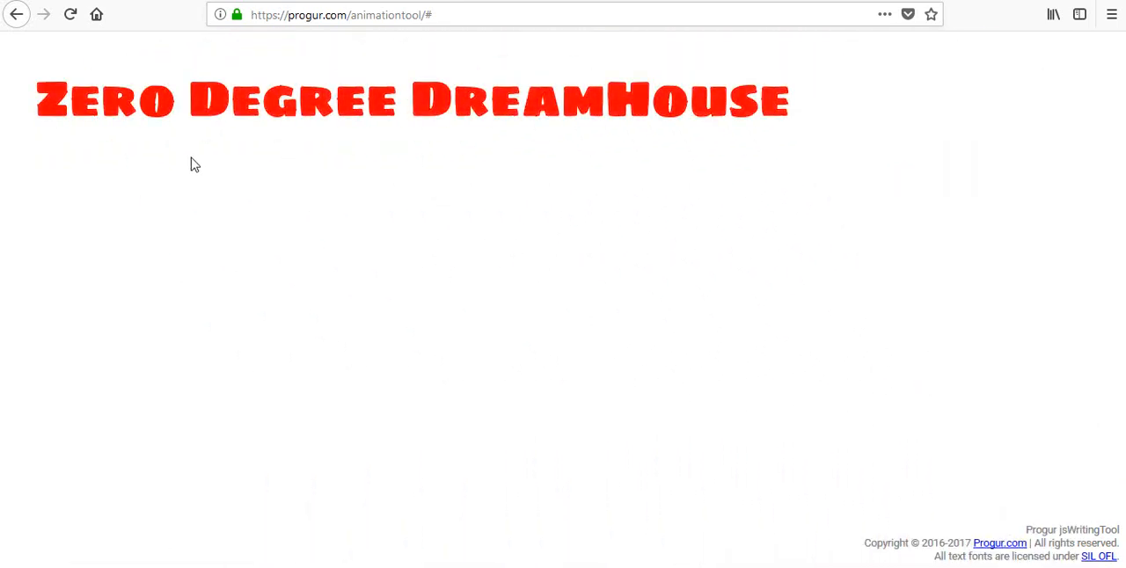
pyautogui.click(402, 111)
pyautogui.click(699, 382)
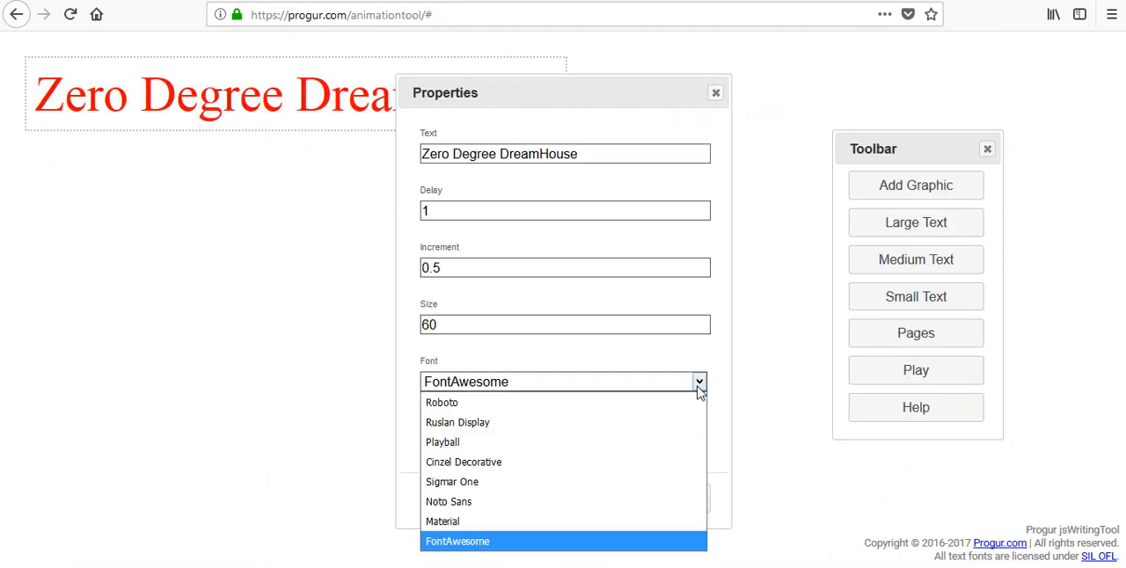
pyautogui.click(475, 482)
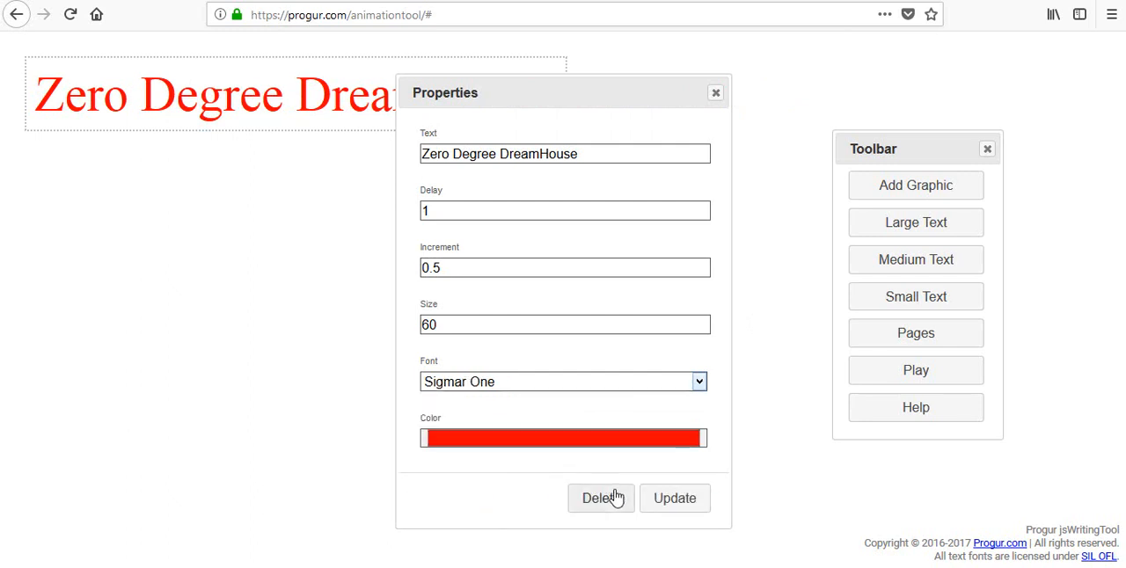
pyautogui.click(673, 501)
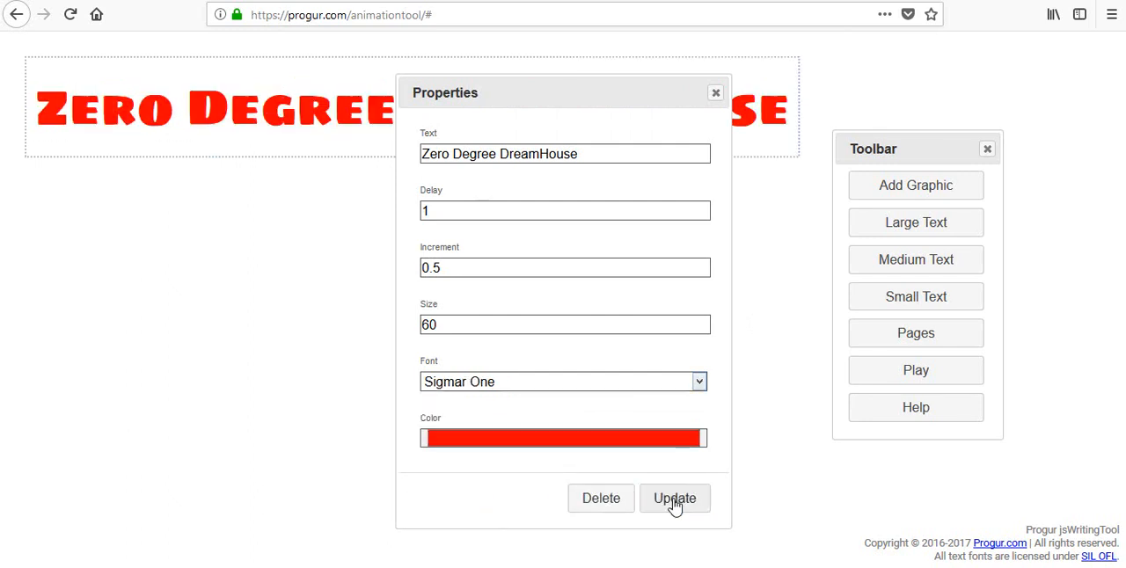
# - Set the headline's font to Playball and play the animation
pyautogui.click(699, 382)
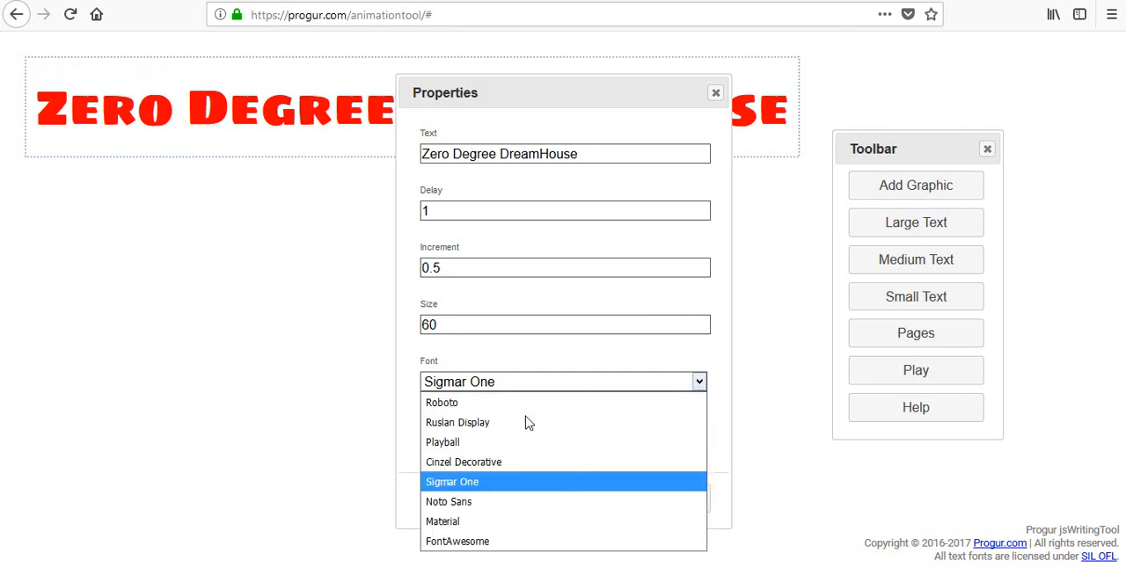
pyautogui.click(475, 442)
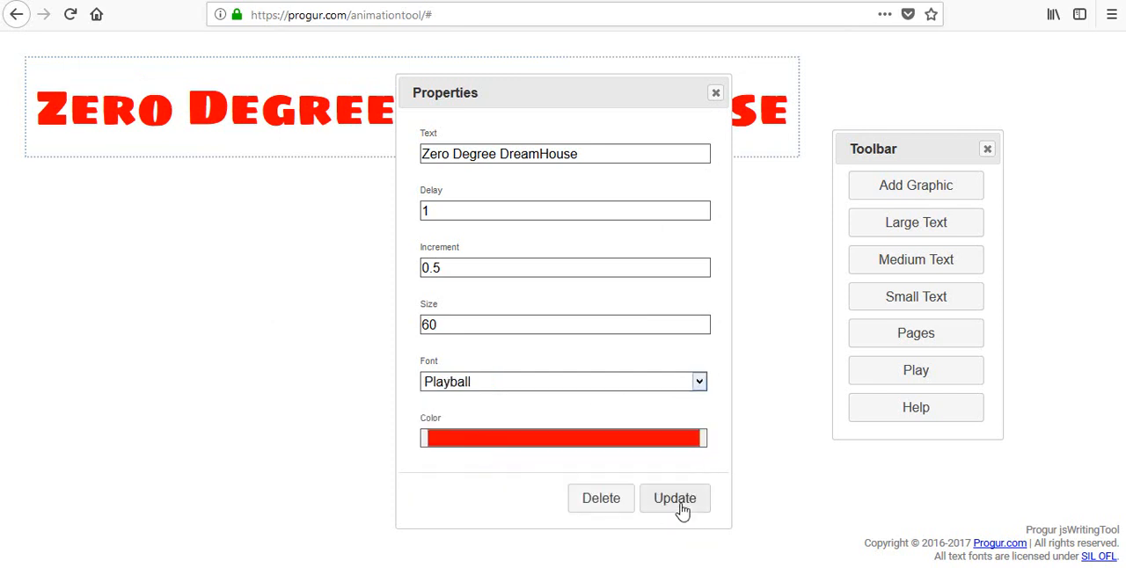
pyautogui.click(678, 501)
pyautogui.click(715, 94)
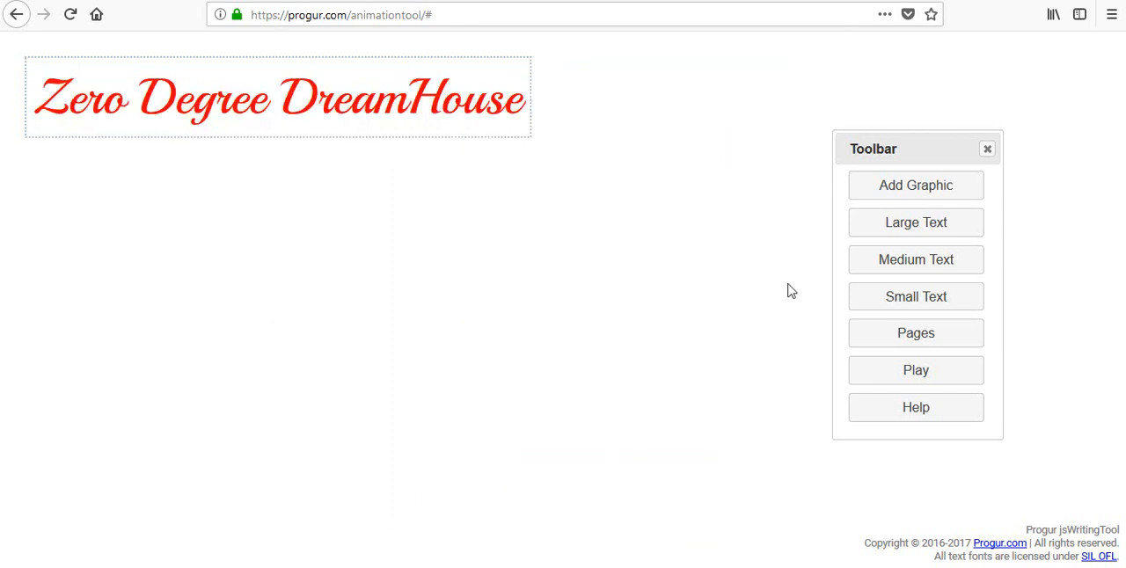
pyautogui.click(914, 372)
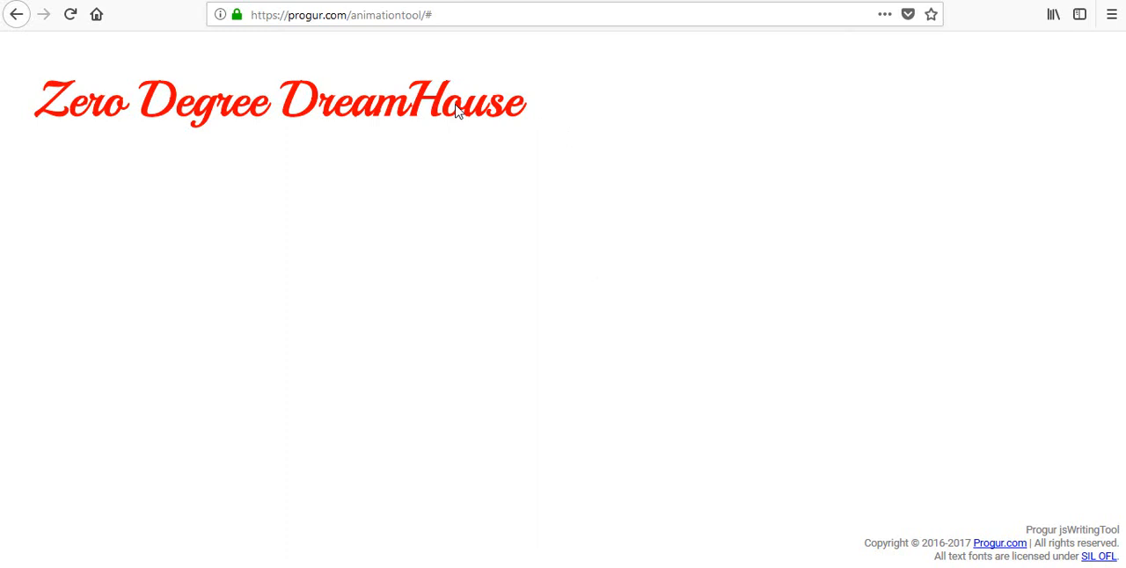
# - Add the solid star icon from the Font Awesome set as a graphic
pyautogui.click(915, 188)
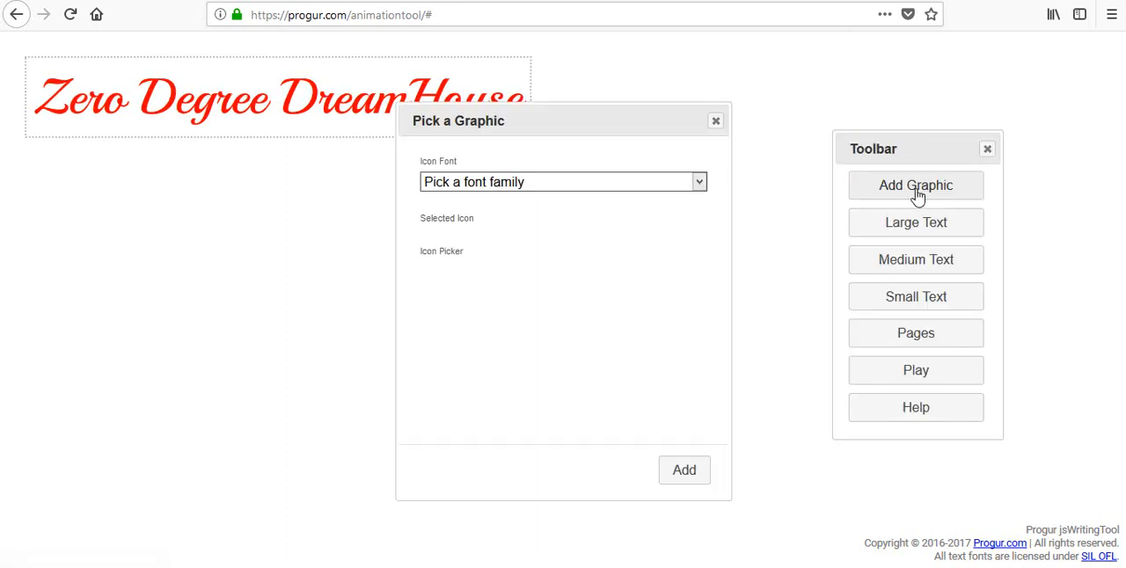
pyautogui.click(699, 186)
pyautogui.click(459, 228)
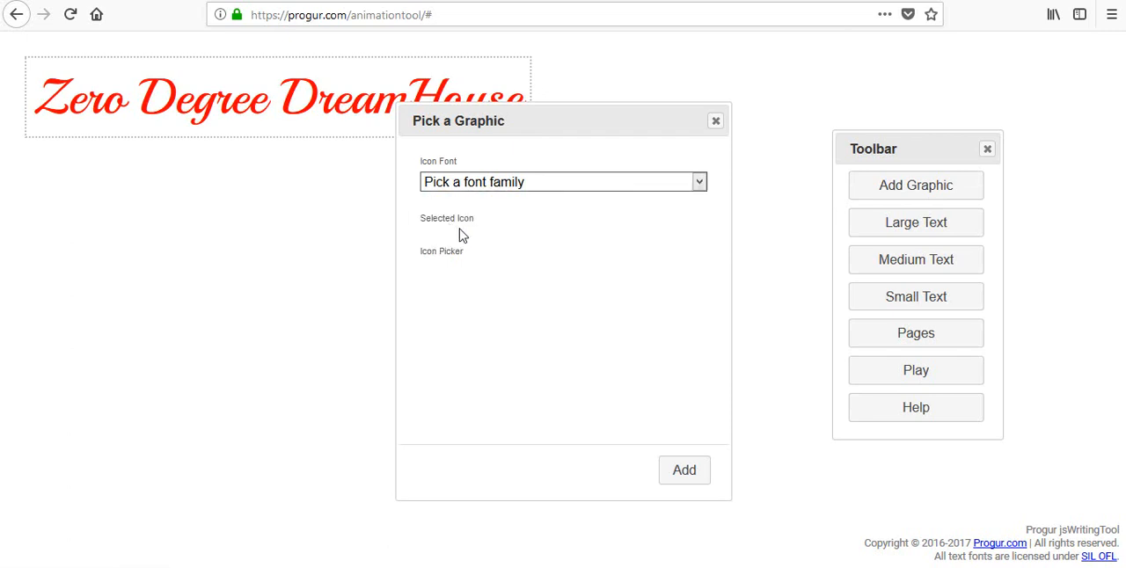
pyautogui.click(700, 183)
pyautogui.click(493, 249)
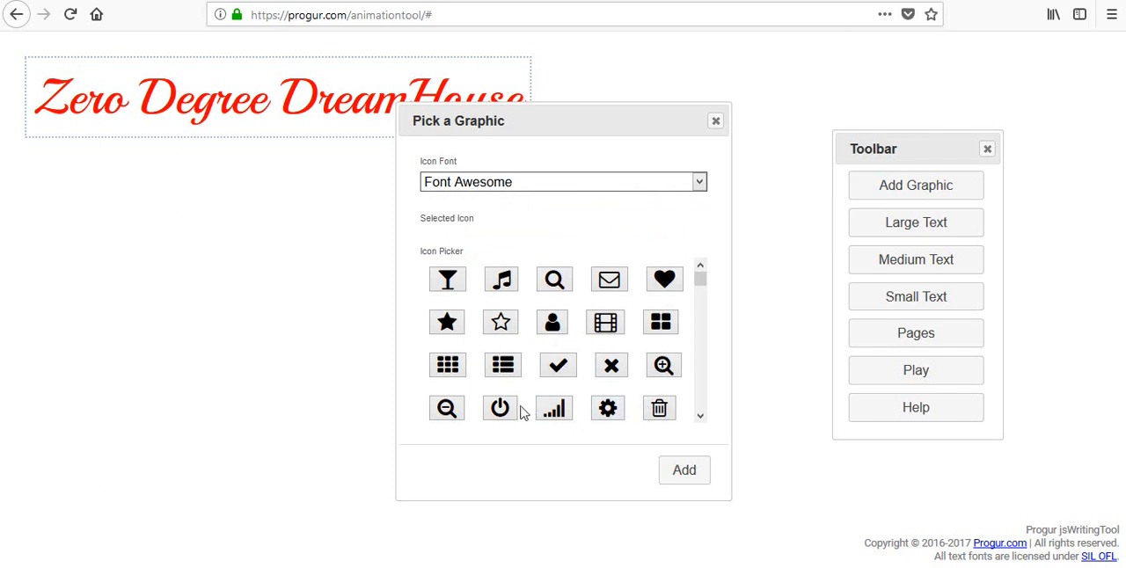
pyautogui.click(454, 325)
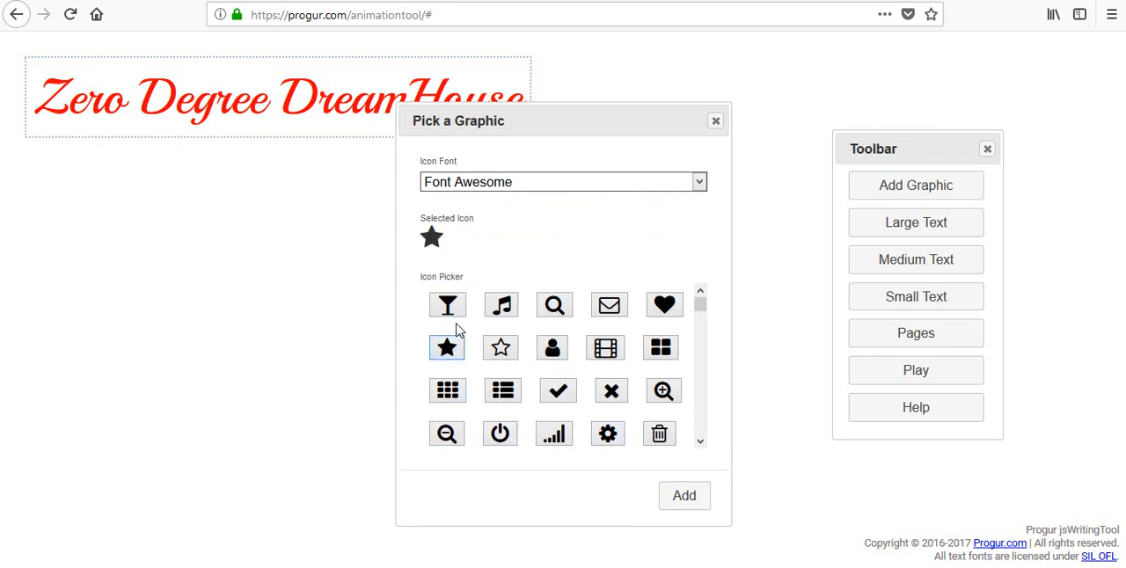
pyautogui.click(684, 495)
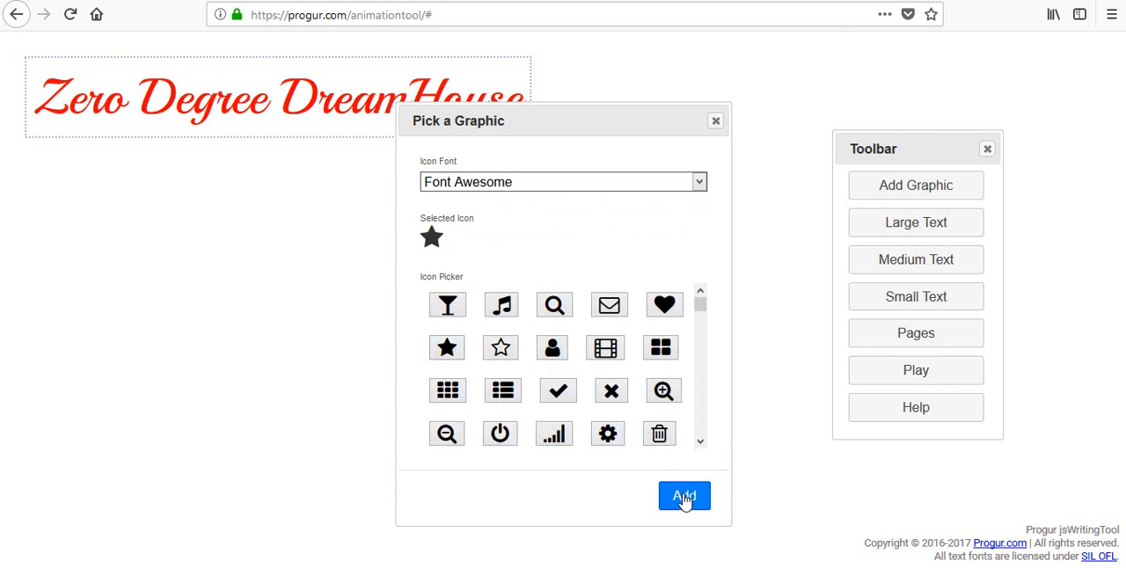
pyautogui.click(715, 122)
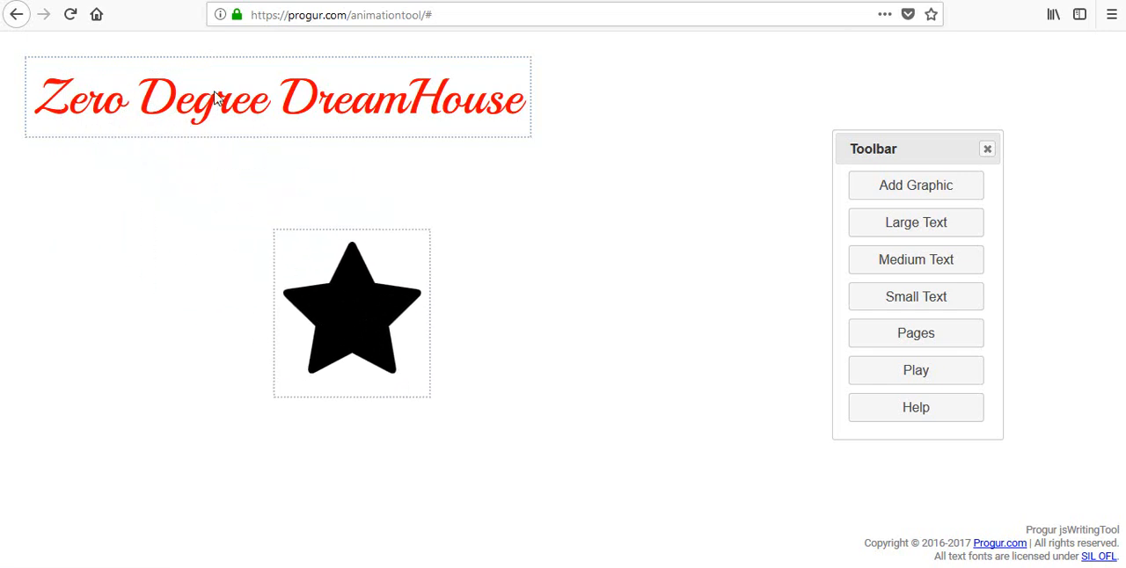
# - Move the headline toward the upper middle of the canvas and place the star centred beneath it
pyautogui.moveTo(216, 97); pyautogui.dragTo(426, 122)
pyautogui.moveTo(343, 272); pyautogui.dragTo(457, 229)
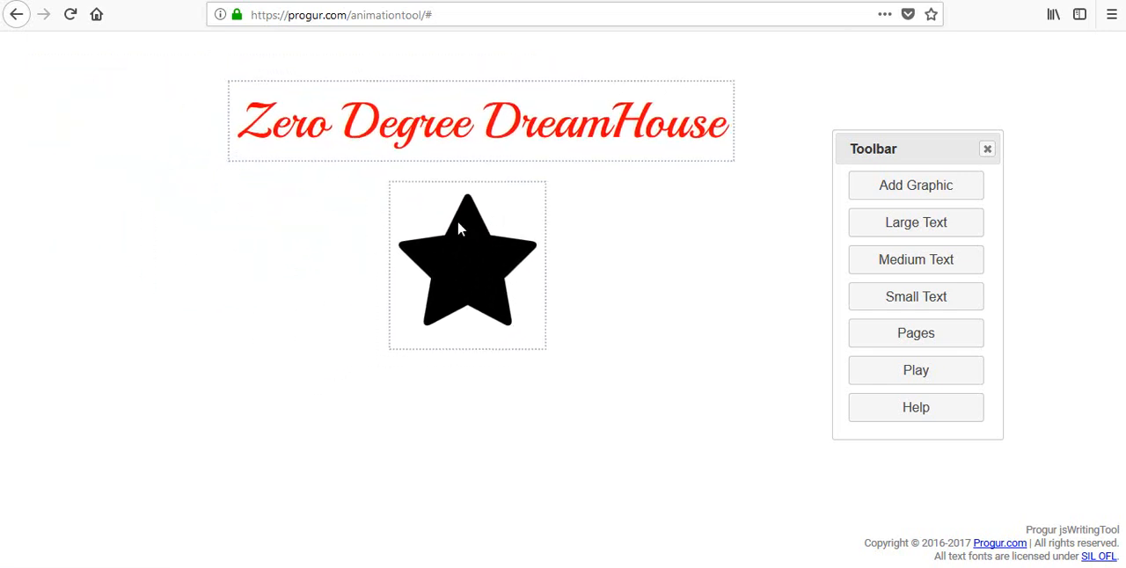
# - Set the star graphic's color to pure blue (red 0, green 0, blue 255)
pyautogui.doubleClick(476, 264)
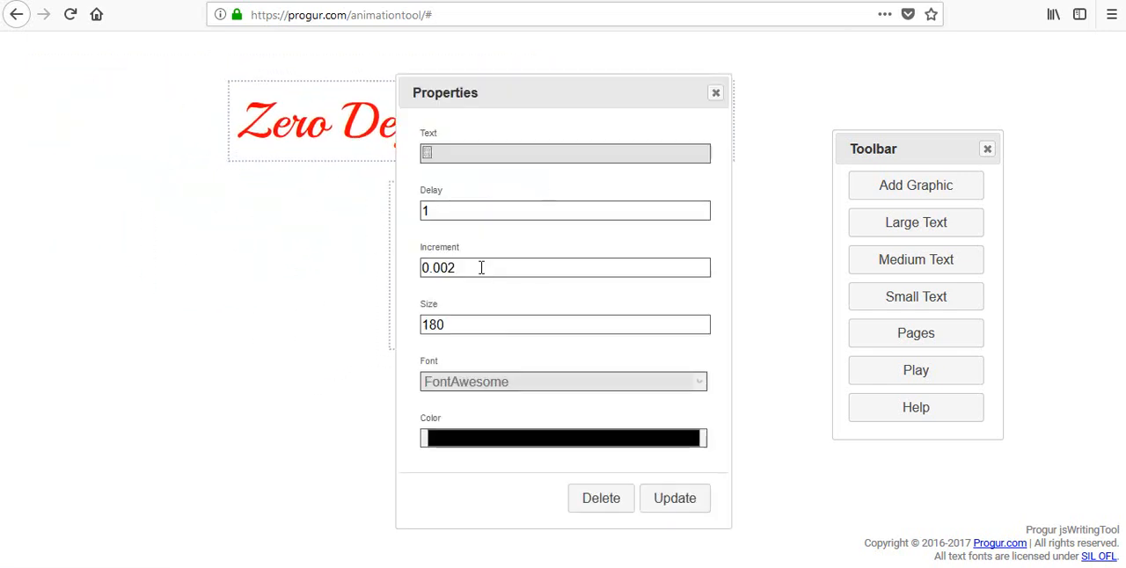
pyautogui.click(660, 444)
pyautogui.click(109, 80)
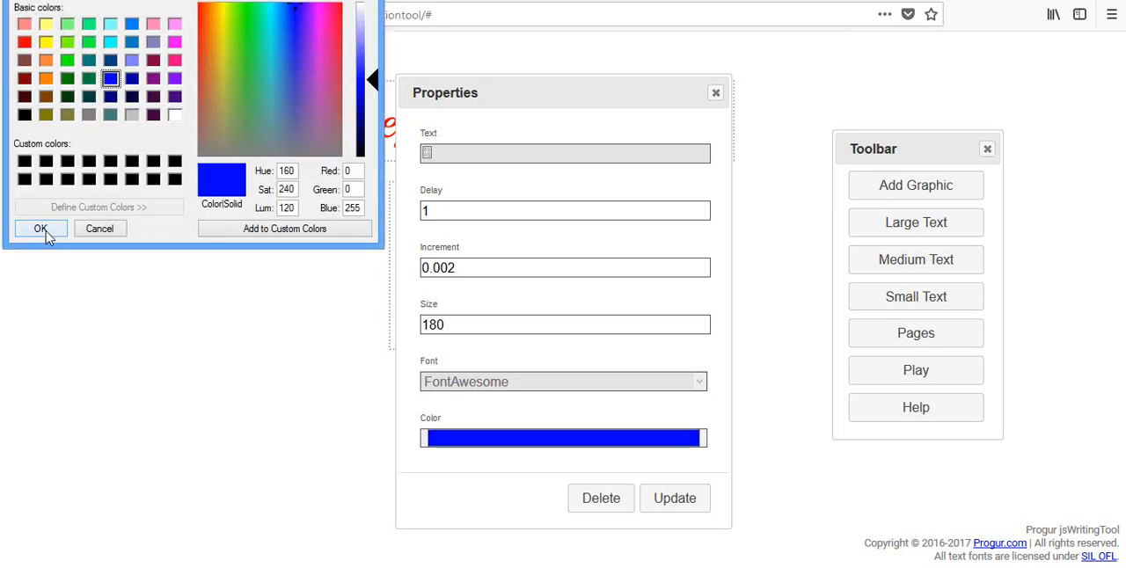
pyautogui.click(42, 231)
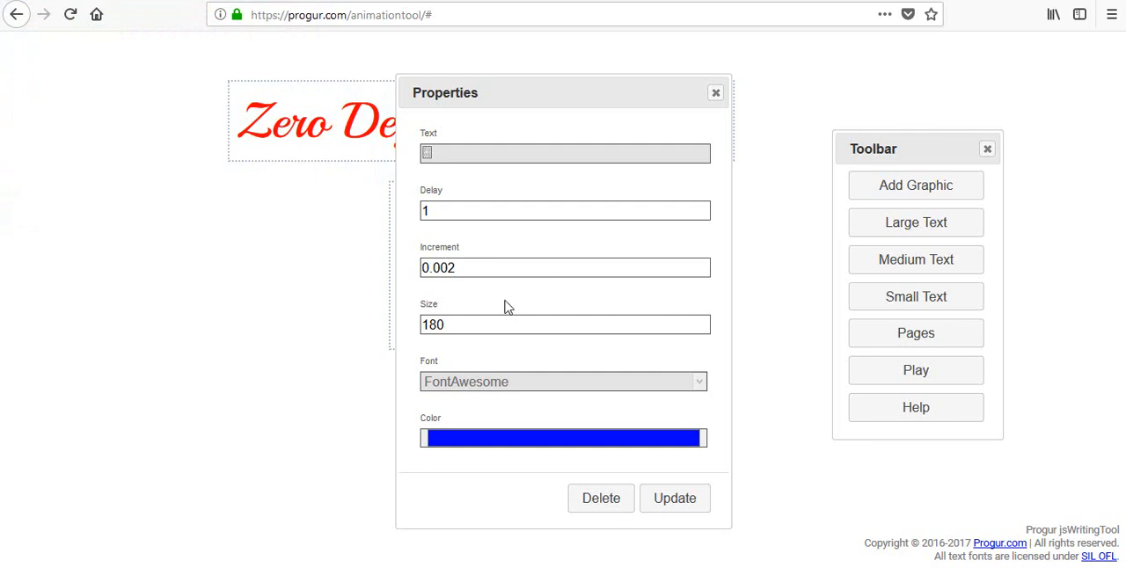
# - Change the star's increment value, apply the updated properties and play the animation
pyautogui.moveTo(468, 271); pyautogui.dragTo(433, 270)
pyautogui.write('6')
pyautogui.click(675, 498)
pyautogui.click(716, 93)
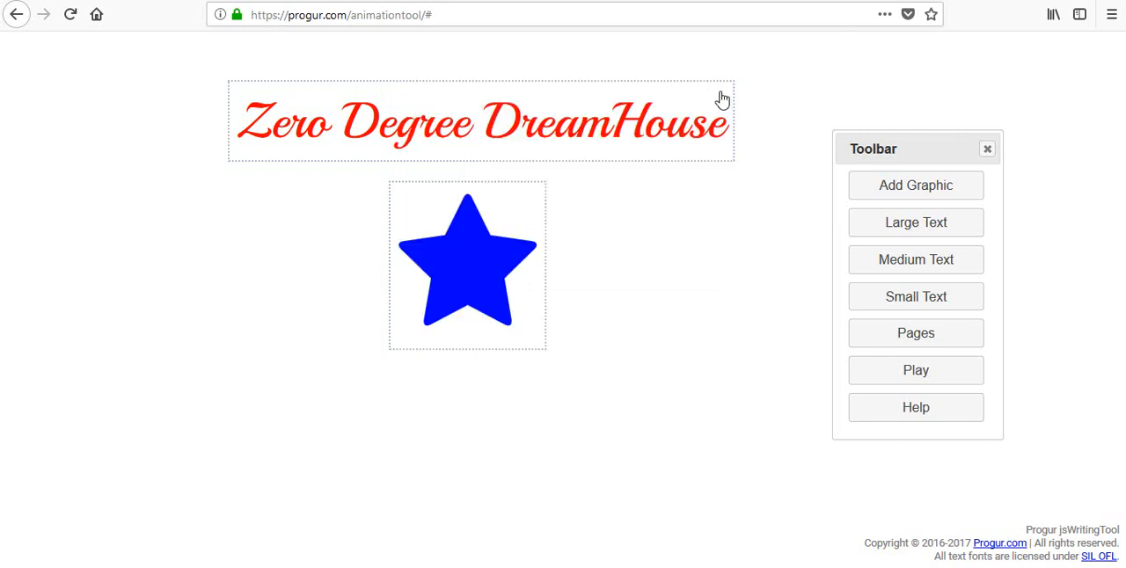
pyautogui.click(862, 377)
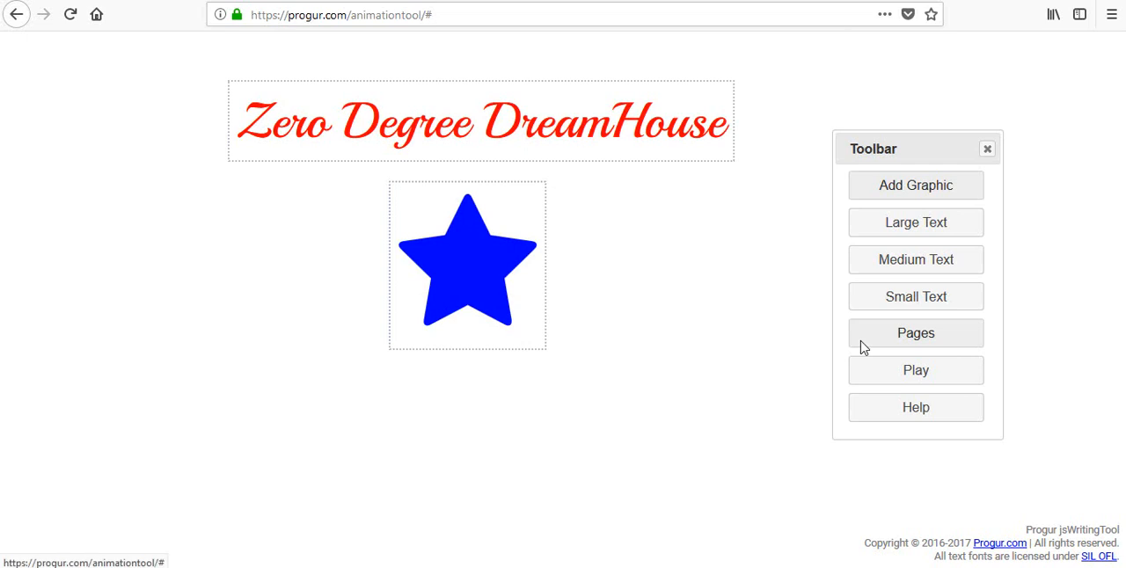
# - Create a second page in the animation and switch to it
pyautogui.click(862, 345)
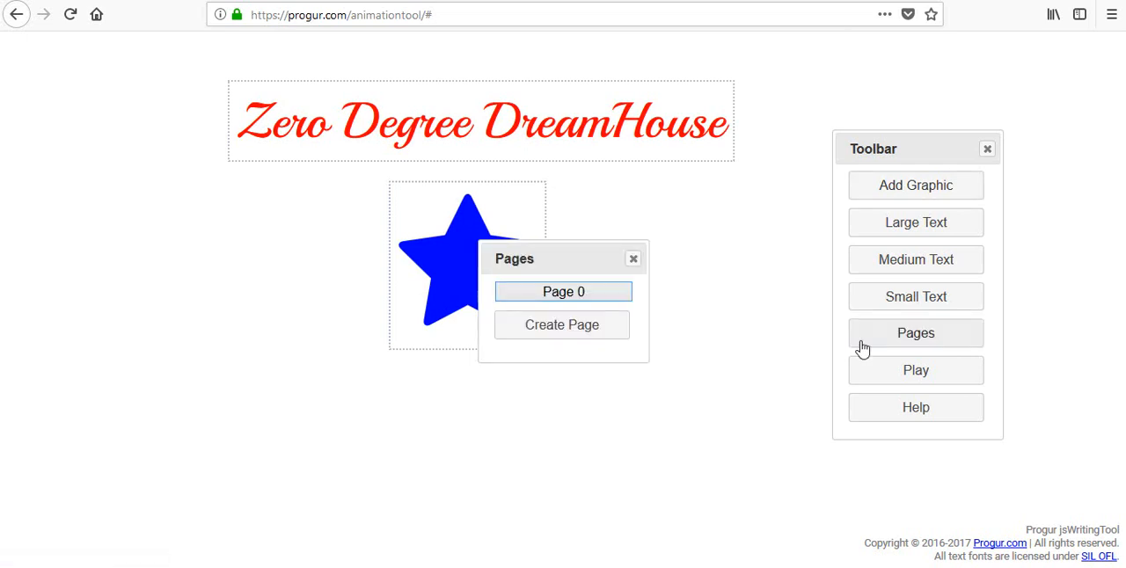
pyautogui.click(572, 334)
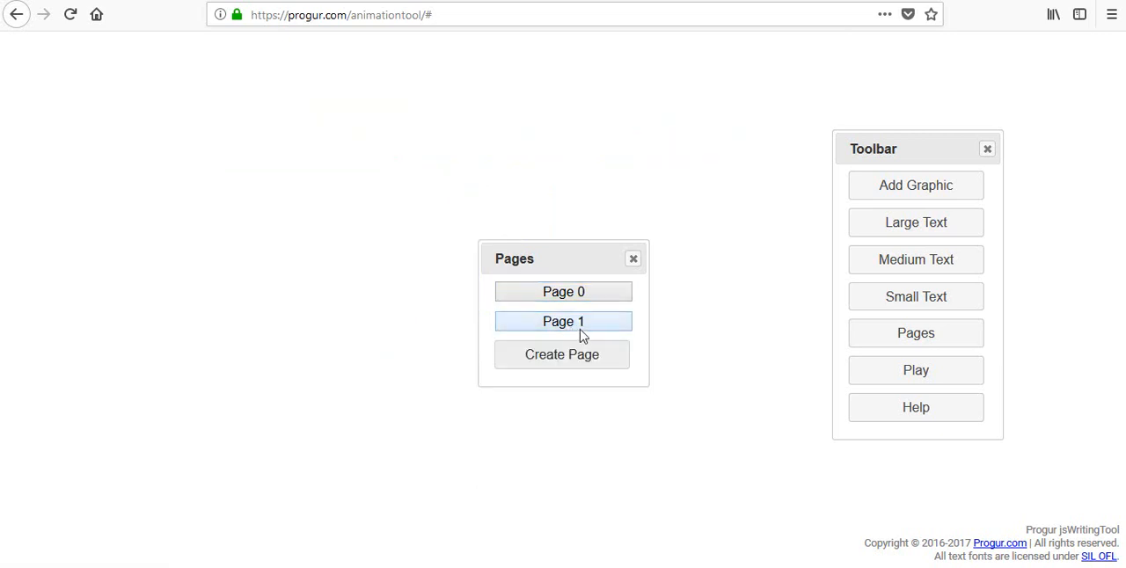
pyautogui.click(573, 329)
pyautogui.click(633, 261)
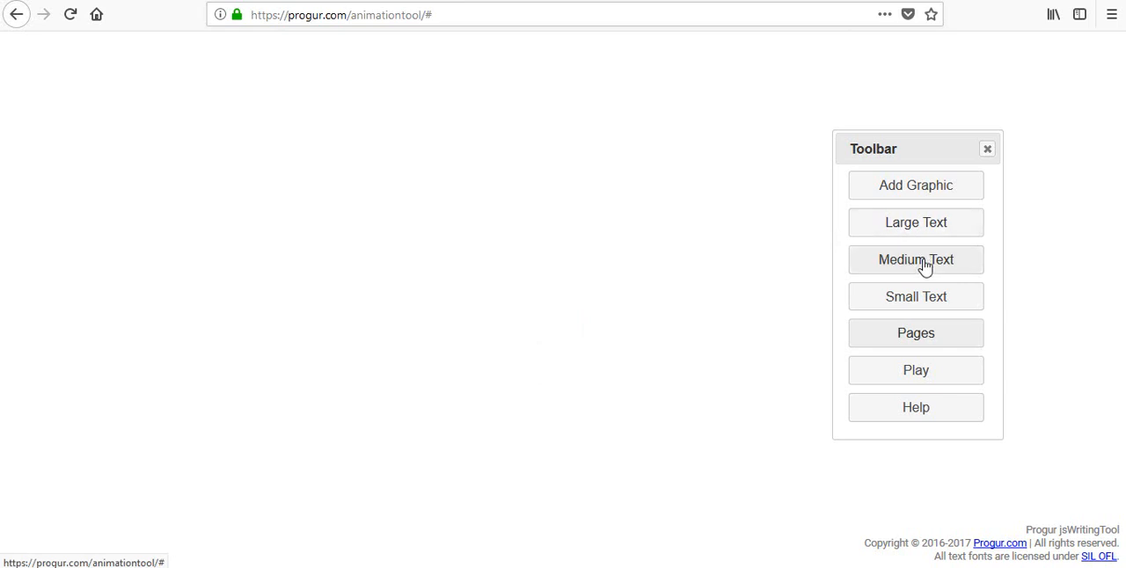
# - Add a small text reading "Thank you" near the upper middle of the new page
pyautogui.click(908, 305)
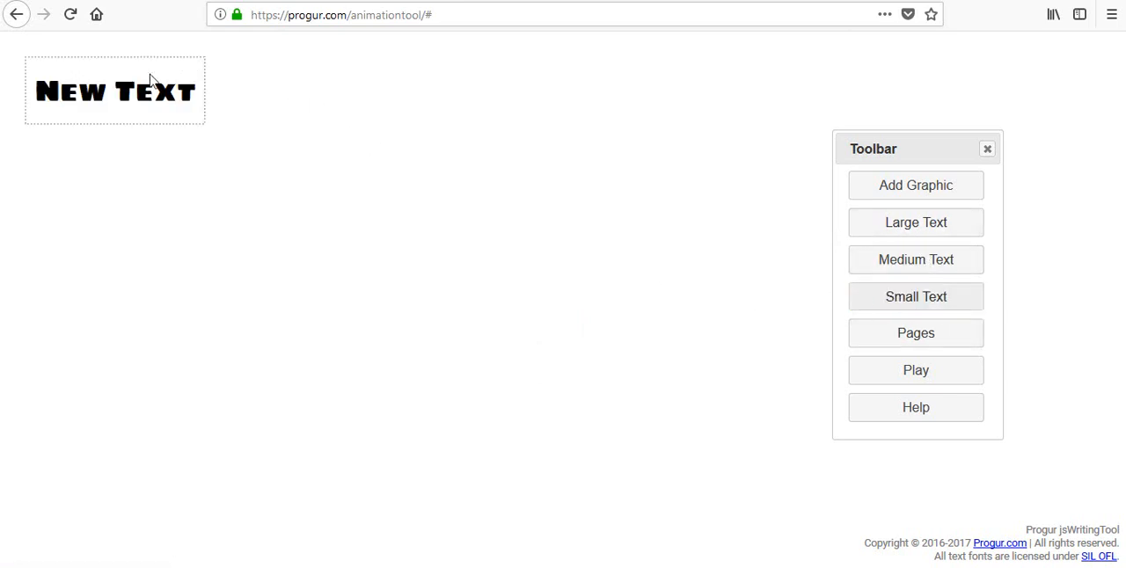
pyautogui.moveTo(149, 80); pyautogui.dragTo(334, 117)
pyautogui.doubleClick(497, 167)
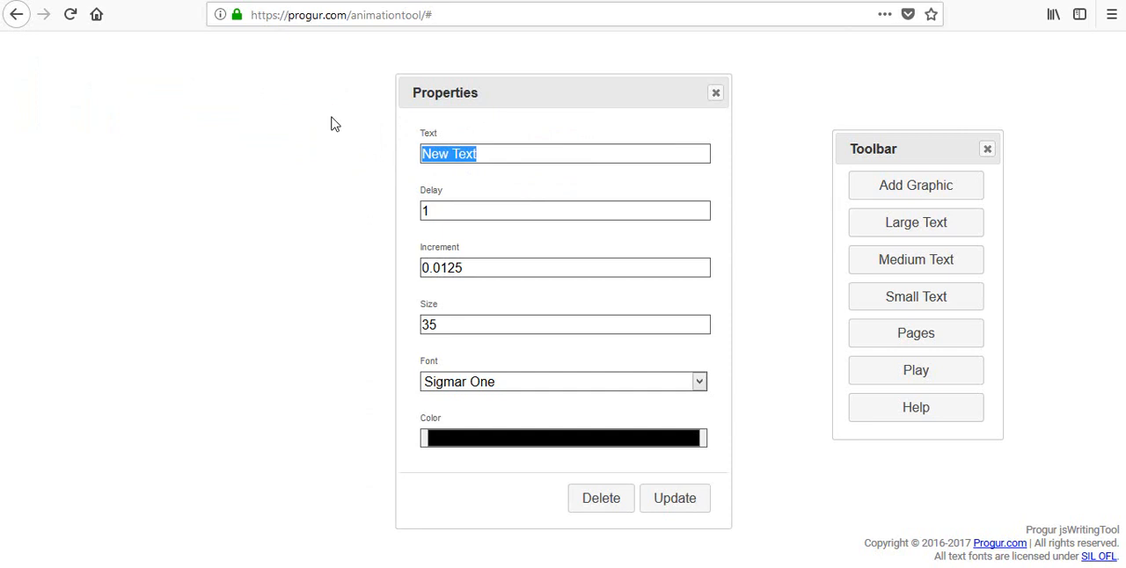
pyautogui.write('Tha')
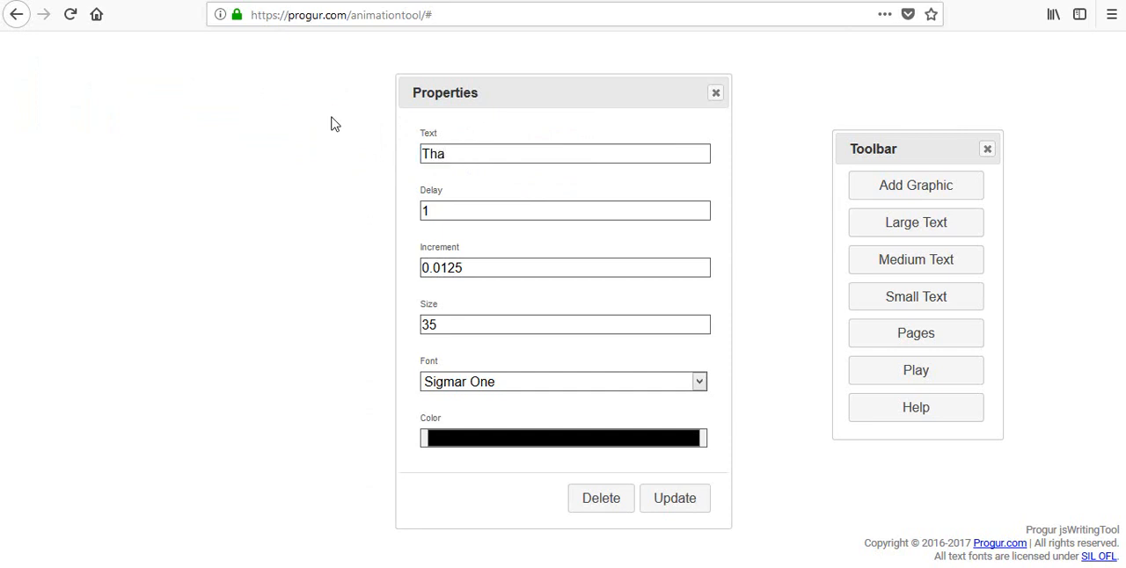
pyautogui.write('nk')
pyautogui.write(' tyou')
pyautogui.press('BackSpace')
pyautogui.press('BackSpace')
pyautogui.press('BackSpace')
pyautogui.press('BackSpace')
pyautogui.write('you')
# - Set the "Thank you" text's increment to 0.08 and its font to Playball
pyautogui.moveTo(472, 268); pyautogui.dragTo(442, 268)
pyautogui.write('8')
pyautogui.click(698, 382)
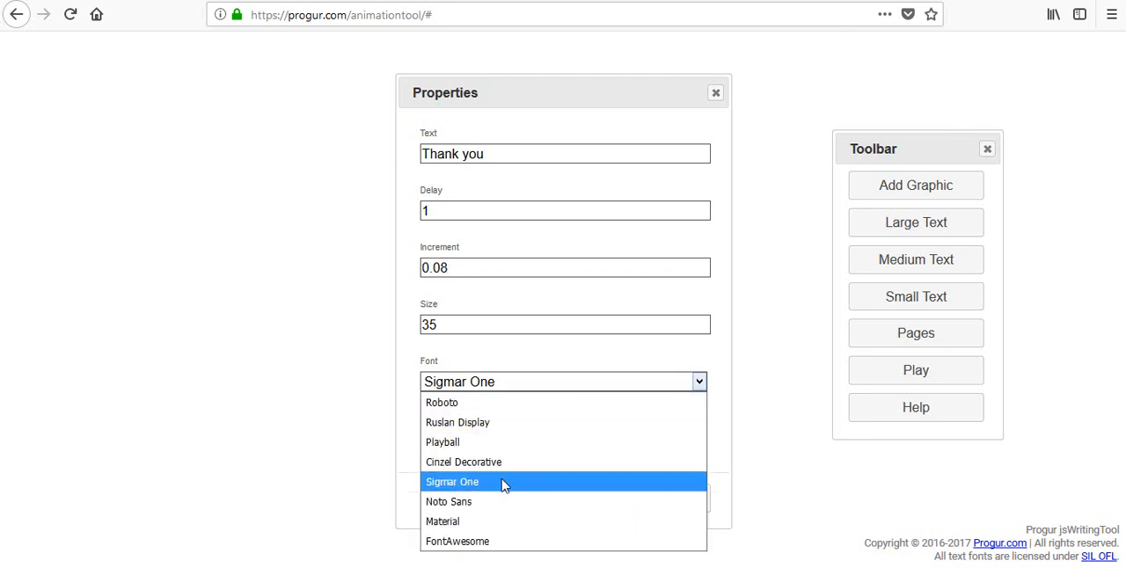
pyautogui.click(493, 444)
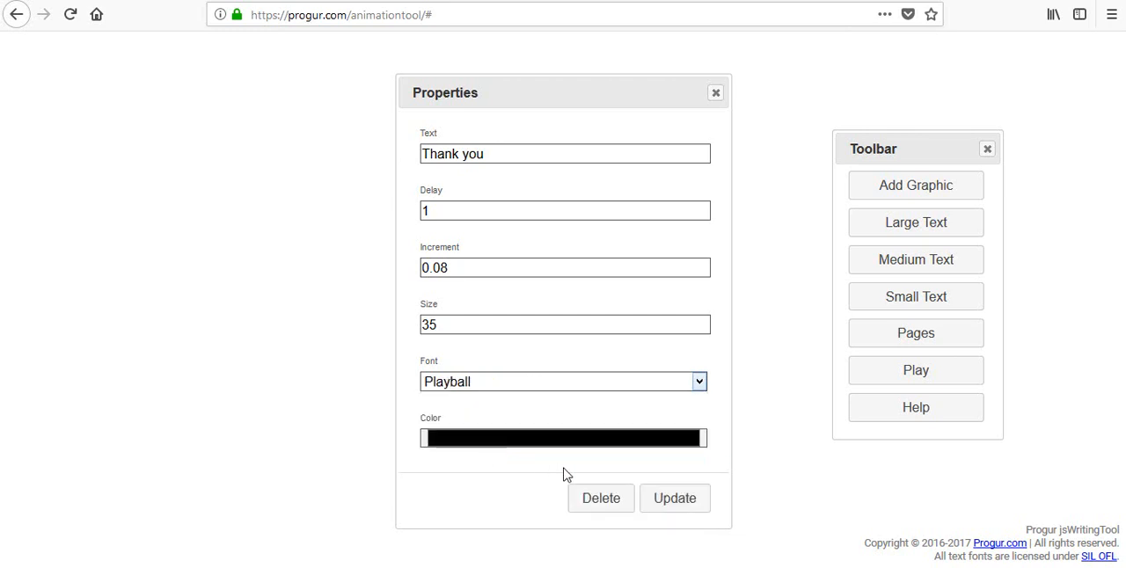
# - Set the "Thank you" text's color to blue and apply the updated properties
pyautogui.click(626, 446)
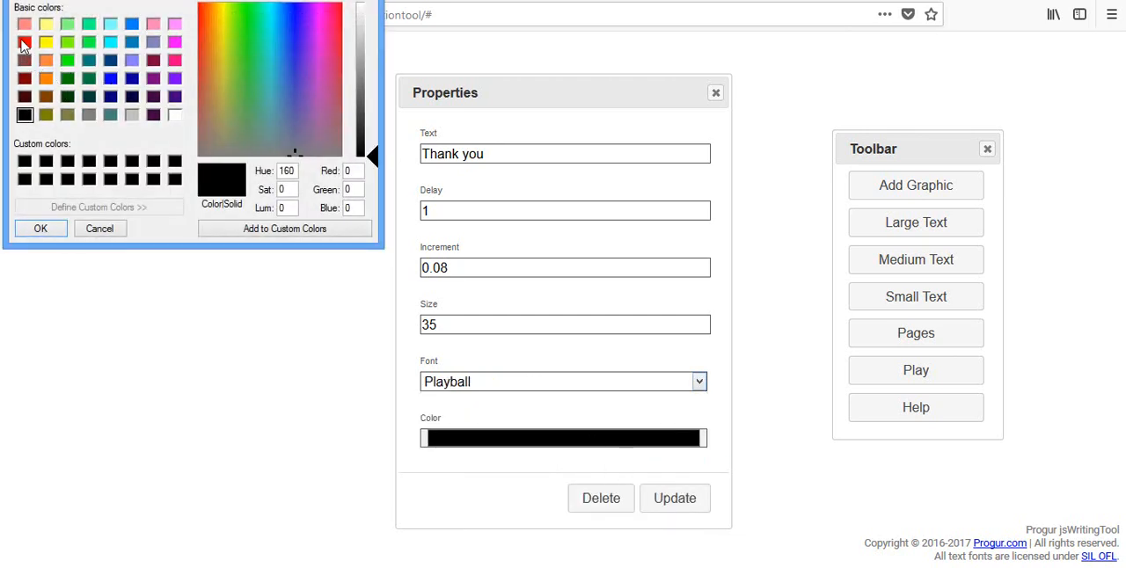
pyautogui.click(110, 79)
pyautogui.click(41, 228)
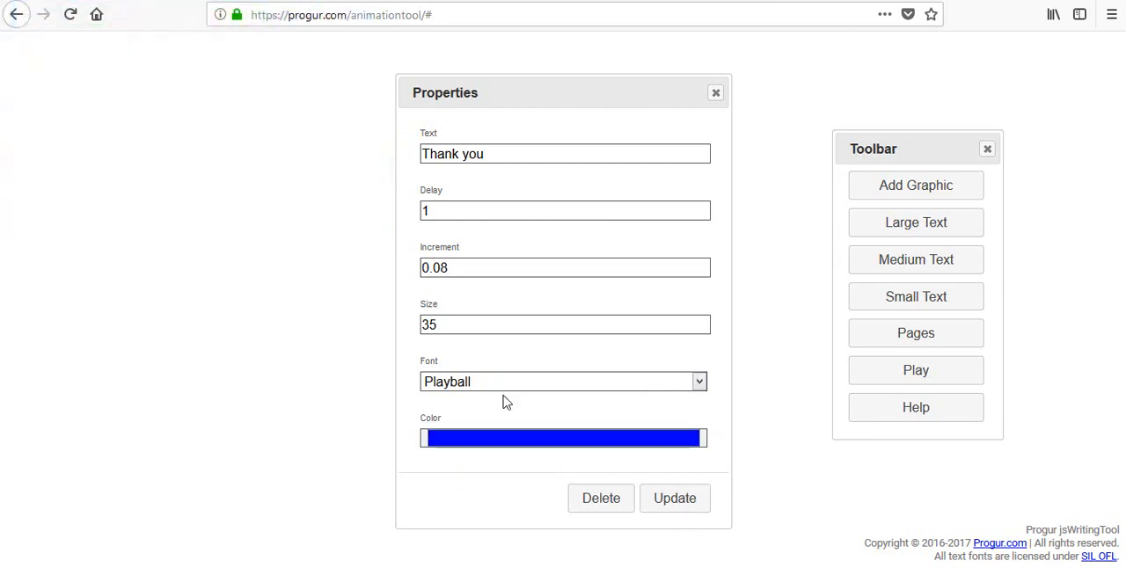
pyautogui.click(670, 503)
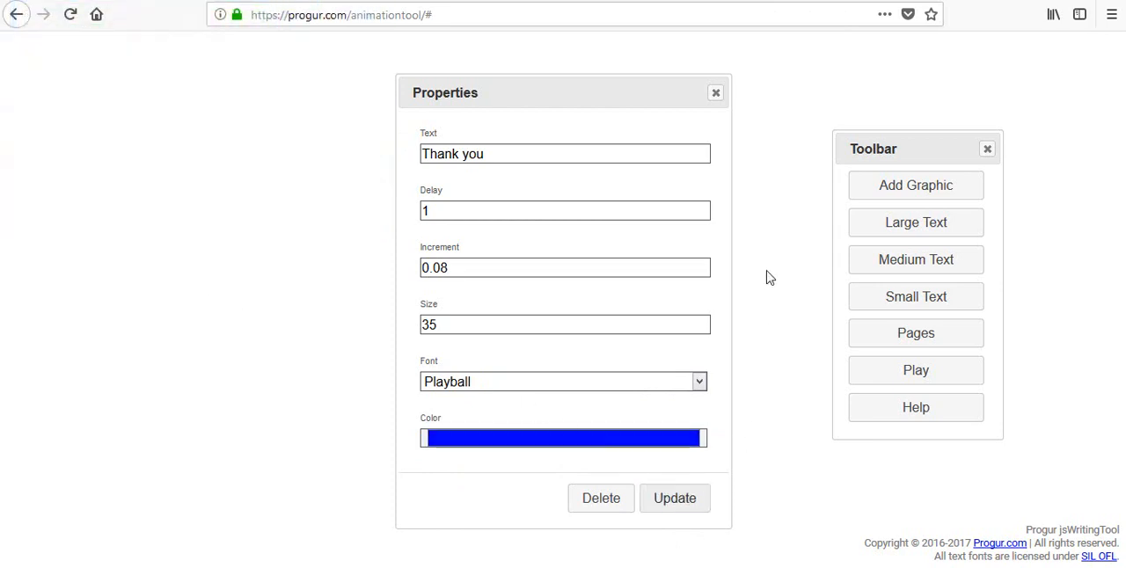
pyautogui.click(717, 88)
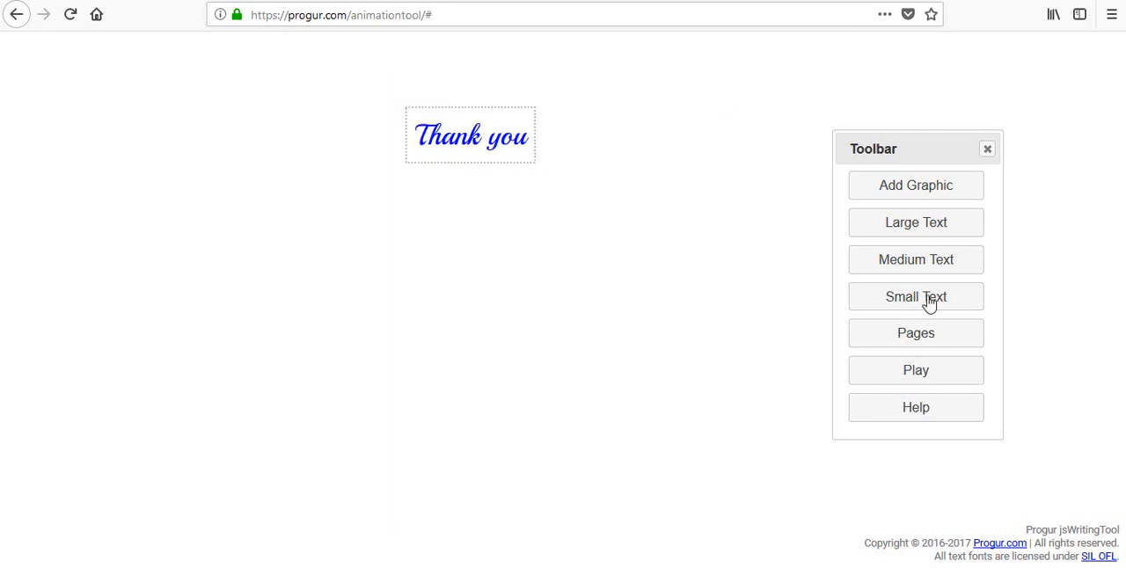
# - Play the complete two-page animation, and switch to the PowerPoint presentation with the Zero Degree DreamHouse logo
pyautogui.click(923, 382)
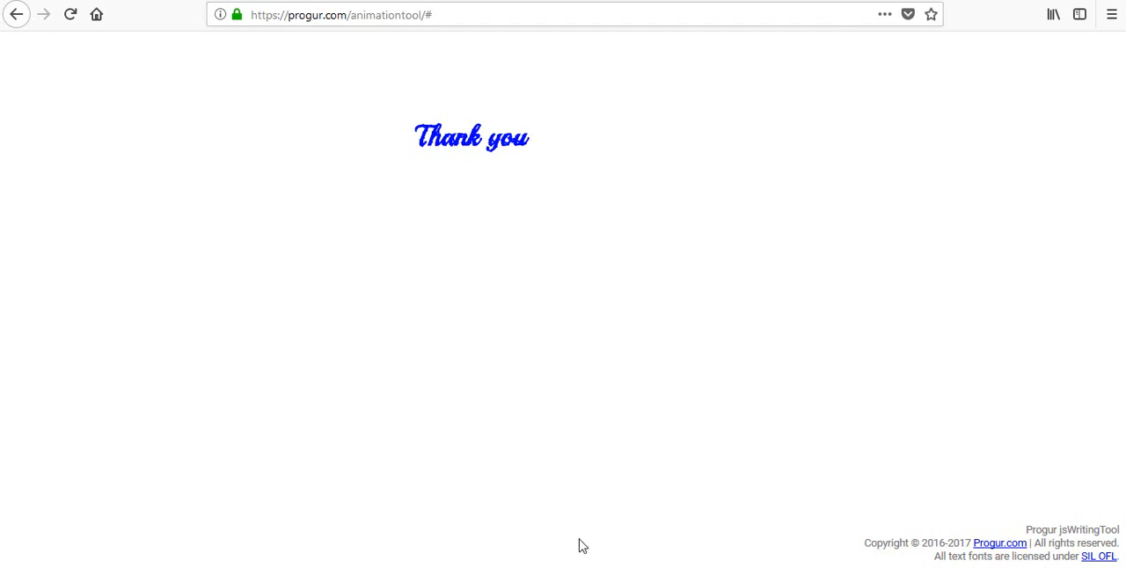
pyautogui.click(444, 567)
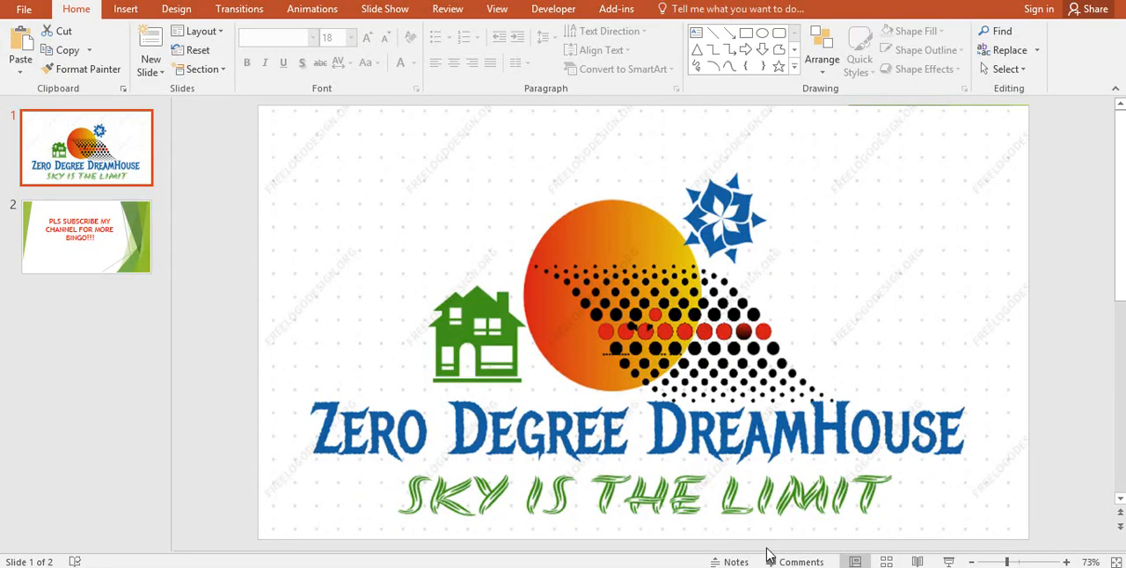